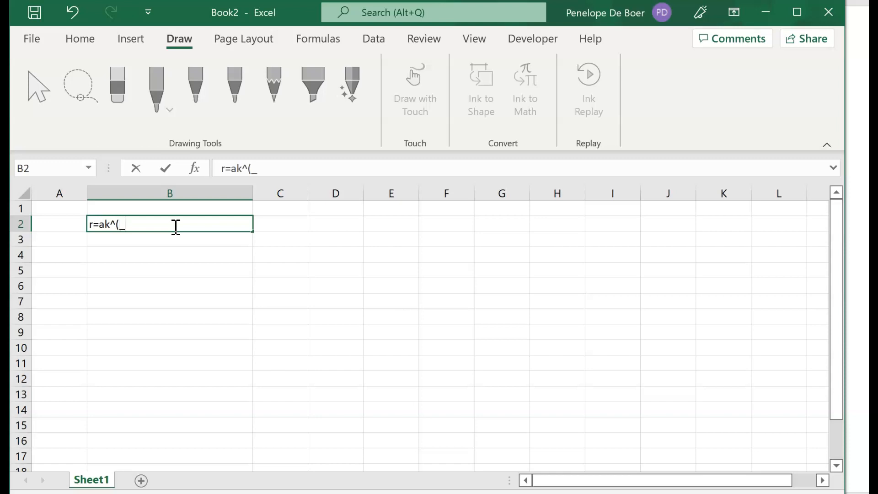
Complete the equation text in cell B2 so that it reads r=ak^(-x^2).
{"action": "key", "text": "BackSpace"}
{"action": "type", "text": "-x^2)"}
{"action": "left_click", "coordinate": [229, 242]}
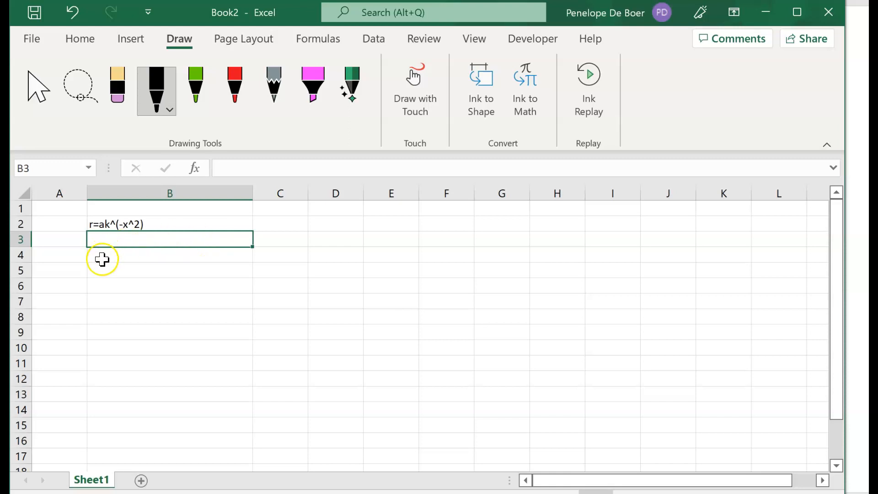
Label cells A5 and A6 as a and k, with the values 0.22 and 3 beside them in column B.
{"action": "left_click", "coordinate": [66, 273]}
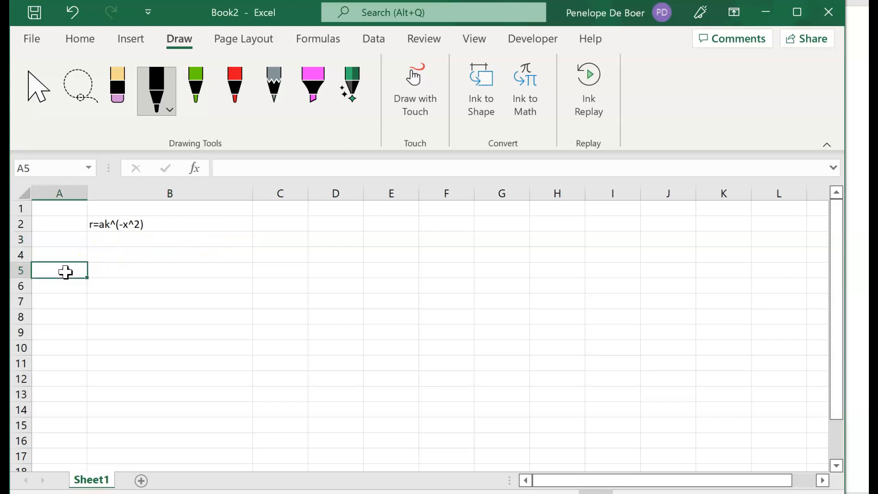
{"action": "type", "text": "a"}
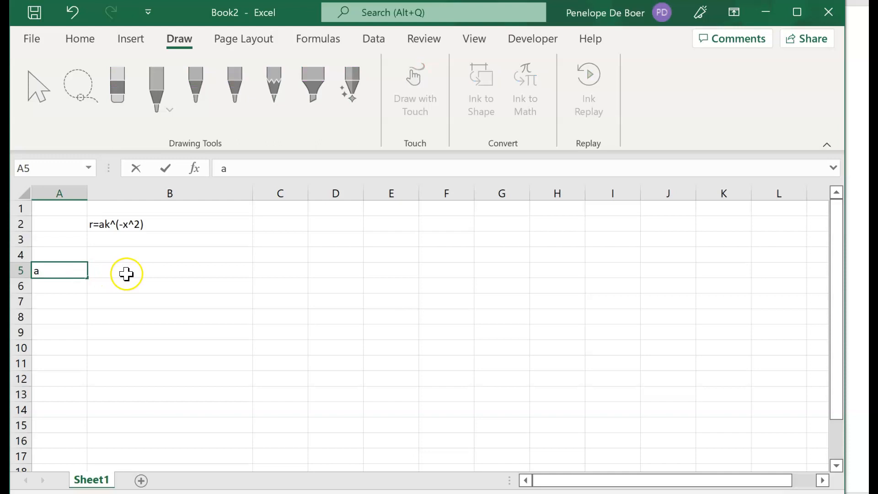
{"action": "left_click", "coordinate": [127, 271]}
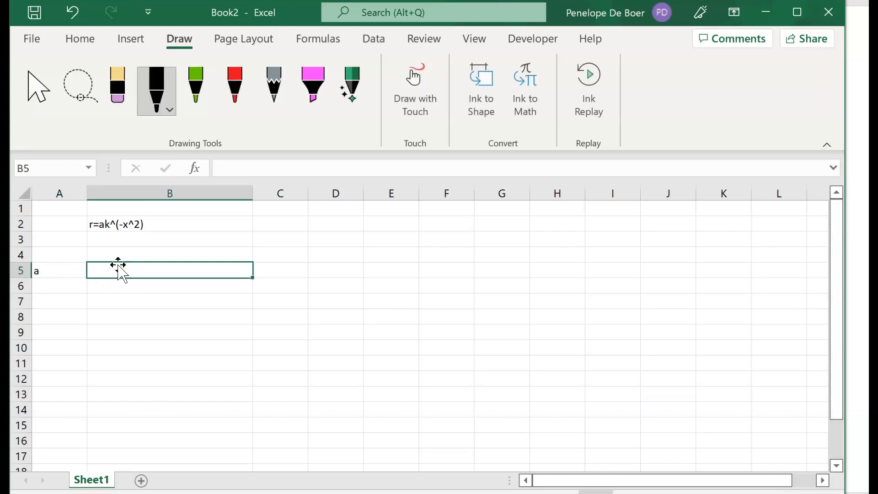
{"action": "type", "text": "0.22"}
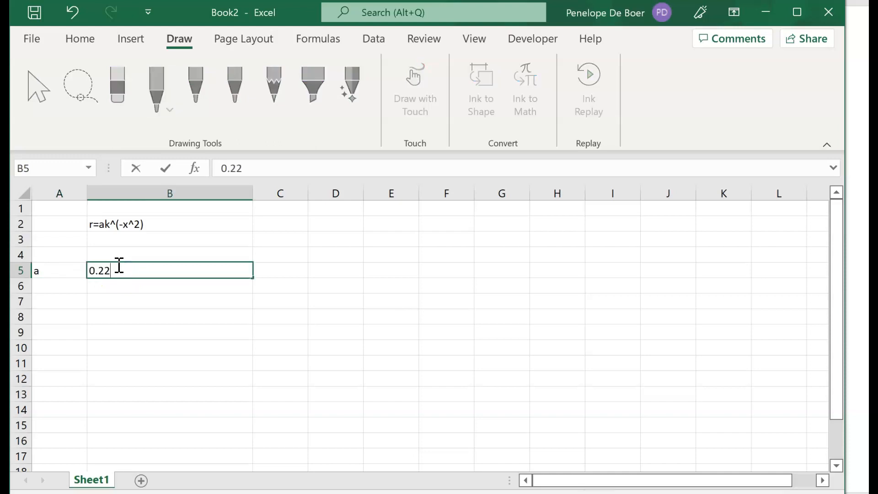
{"action": "left_click", "coordinate": [63, 289]}
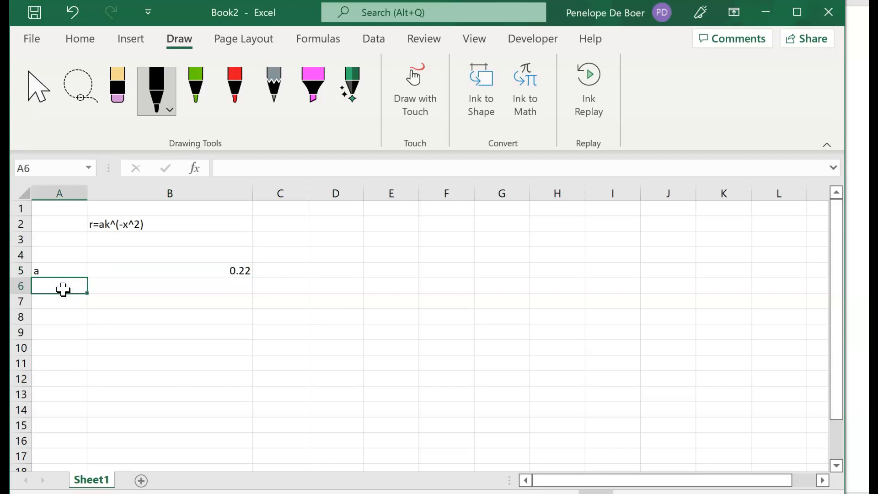
{"action": "type", "text": "k"}
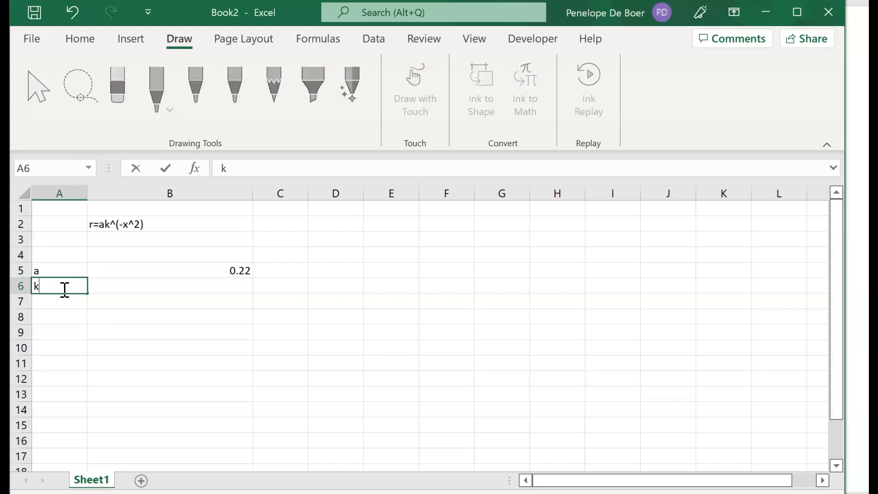
{"action": "left_click", "coordinate": [156, 290]}
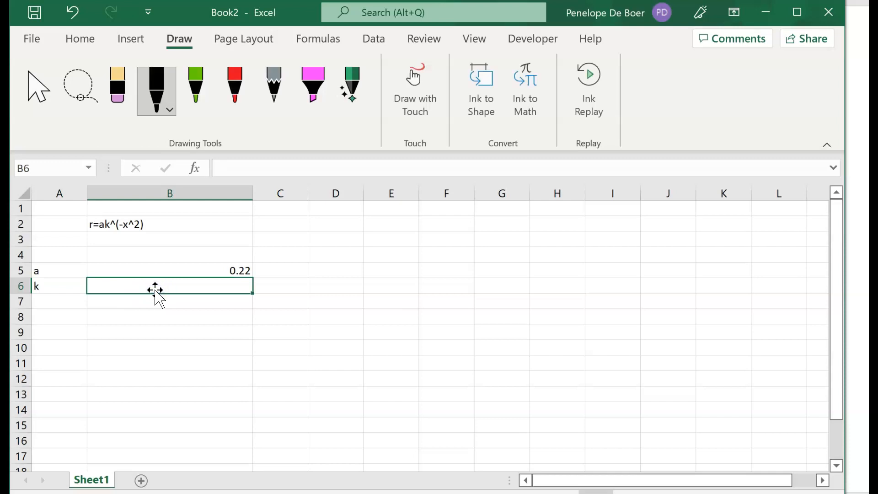
{"action": "type", "text": "3"}
Label cell A7 as x and enter its value 0.1 in B7.
{"action": "left_click", "coordinate": [67, 304]}
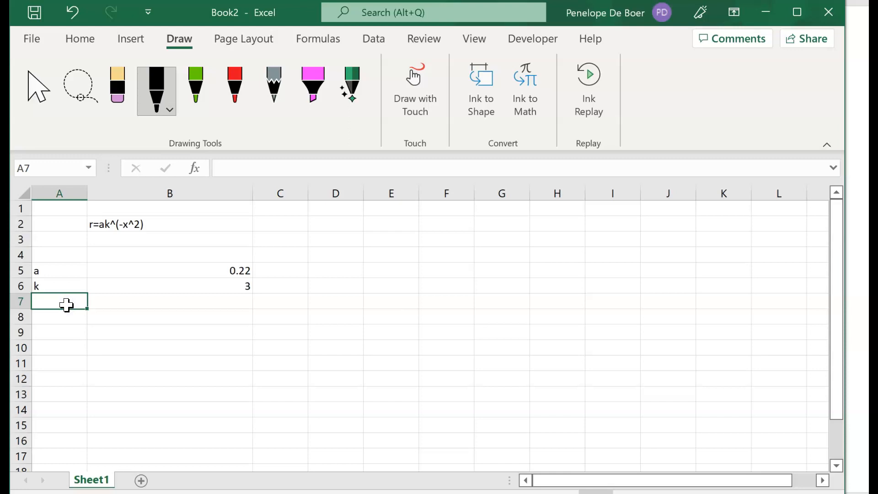
{"action": "type", "text": "x"}
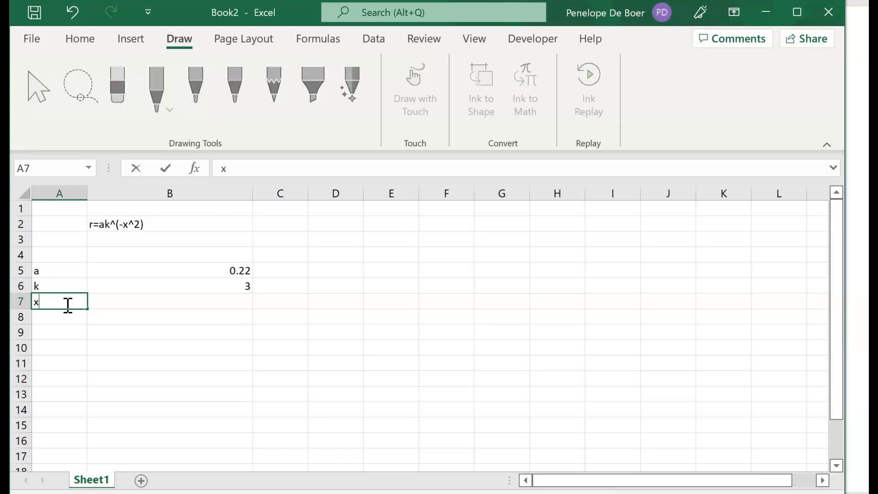
{"action": "left_click", "coordinate": [166, 306]}
{"action": "type", "text": "0."}
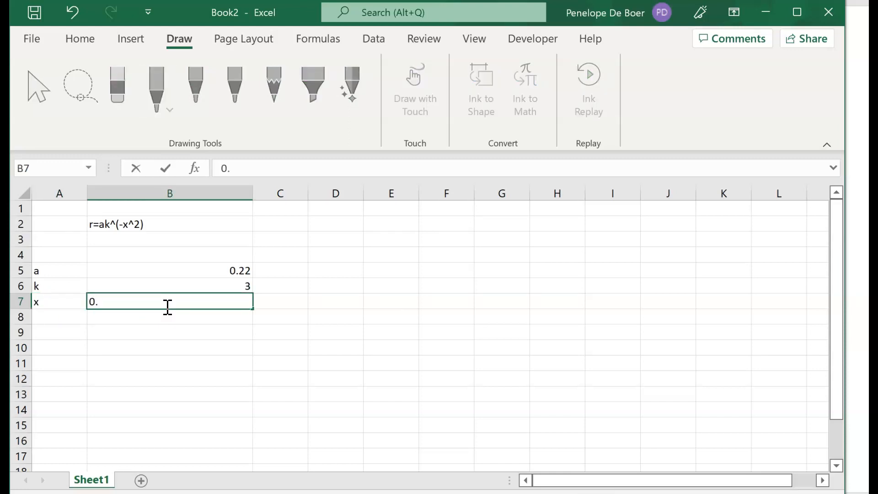
{"action": "type", "text": "1"}
{"action": "left_click", "coordinate": [161, 300]}
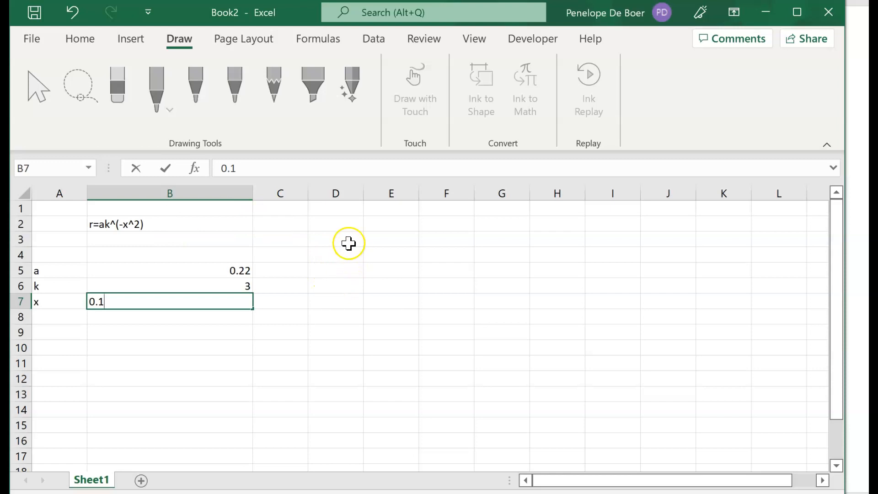
Calculate r in D2 with the formula =B5*B6^(-B7^2), and widen column D to show more decimals.
{"action": "left_click", "coordinate": [338, 227]}
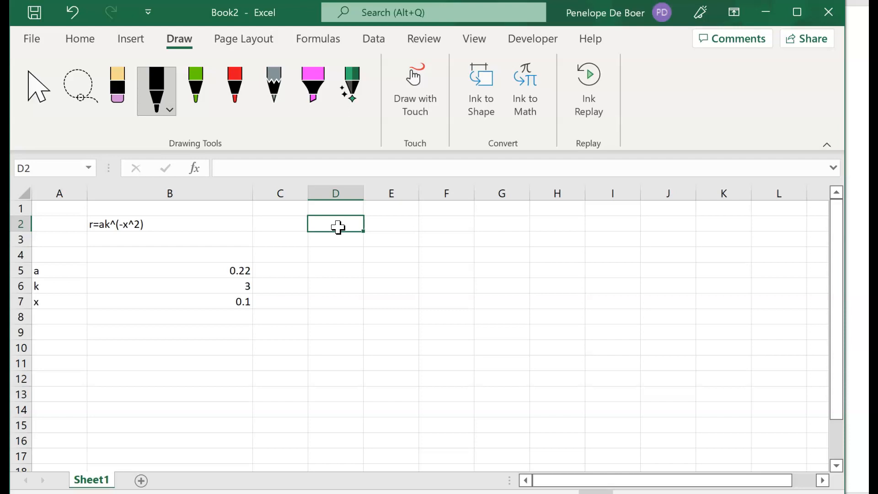
{"action": "type", "text": "="}
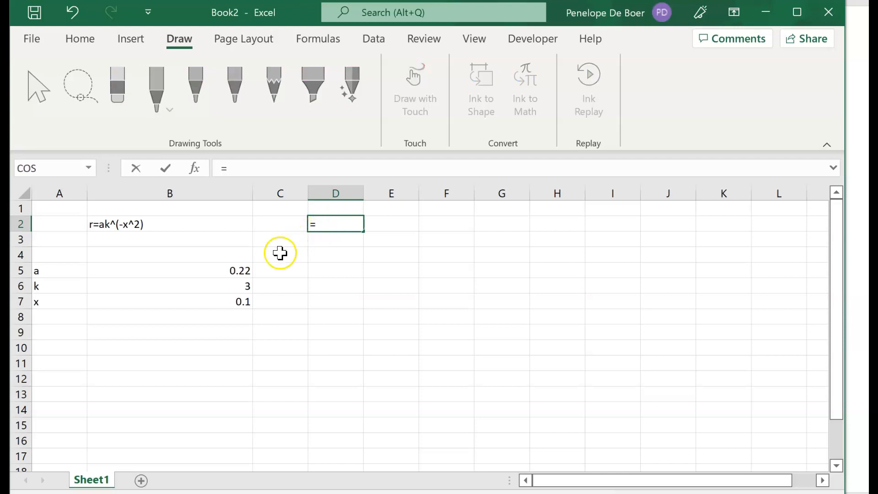
{"action": "left_click", "coordinate": [199, 274]}
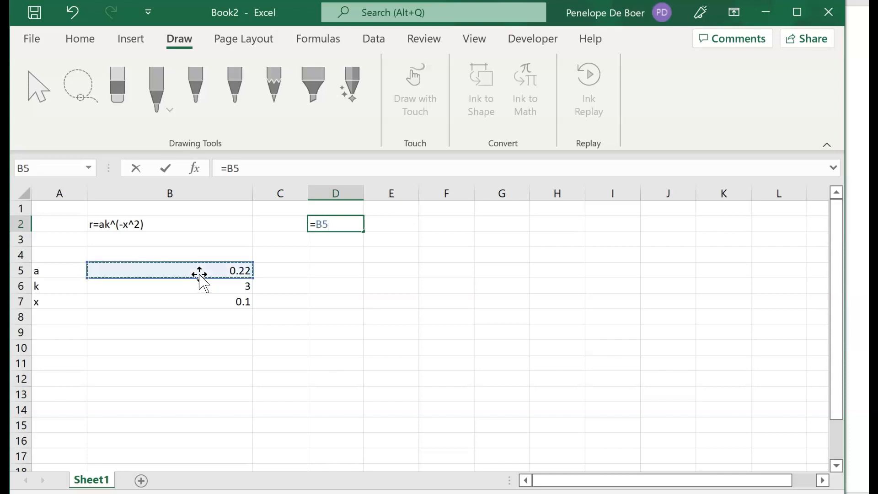
{"action": "left_click", "coordinate": [174, 269]}
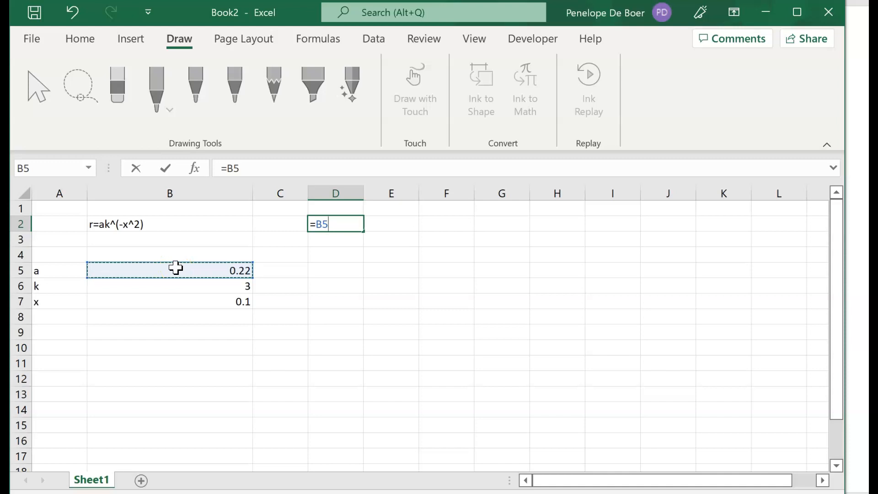
{"action": "type", "text": "*"}
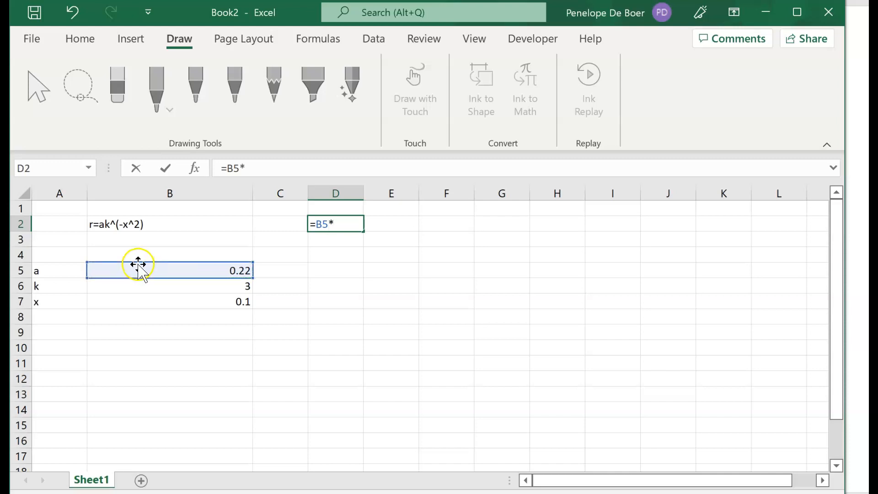
{"action": "left_click", "coordinate": [183, 287]}
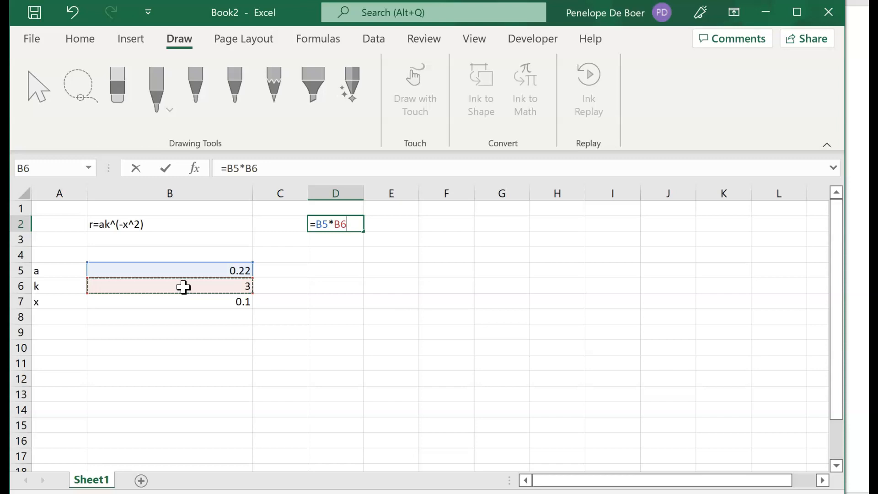
{"action": "type", "text": "^(-"}
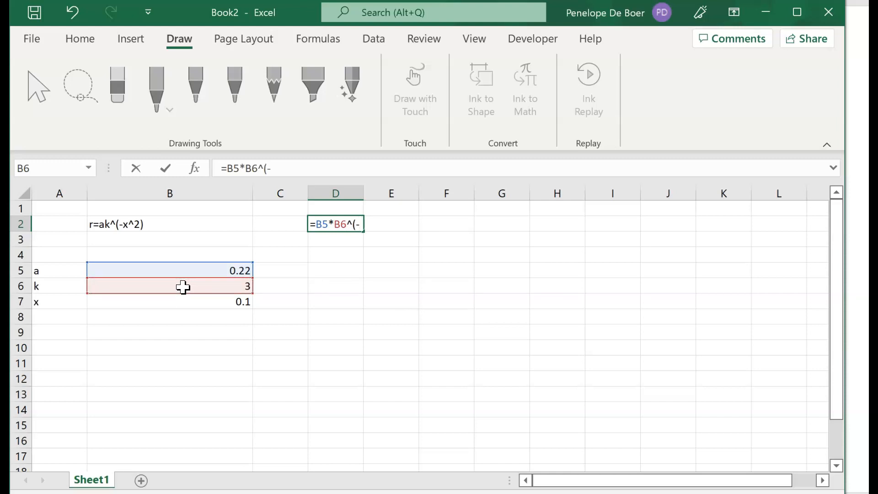
{"action": "left_click", "coordinate": [161, 303]}
{"action": "type", "text": "^2)"}
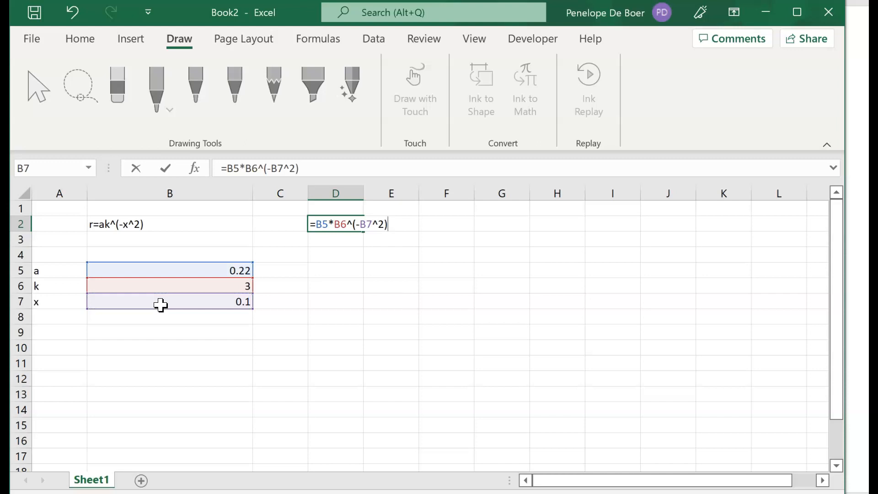
{"action": "key", "text": "Return"}
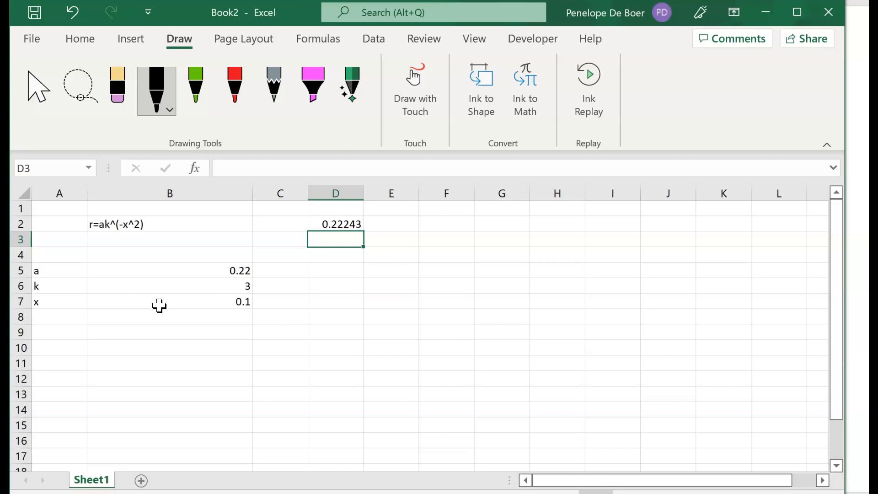
{"action": "left_click", "coordinate": [330, 223]}
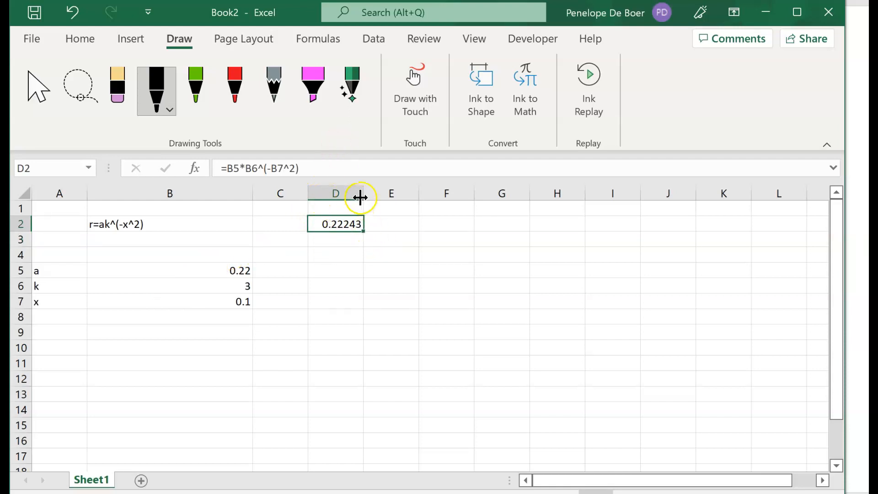
{"action": "left_click_drag", "start_coordinate": [364, 191], "coordinate": [393, 188]}
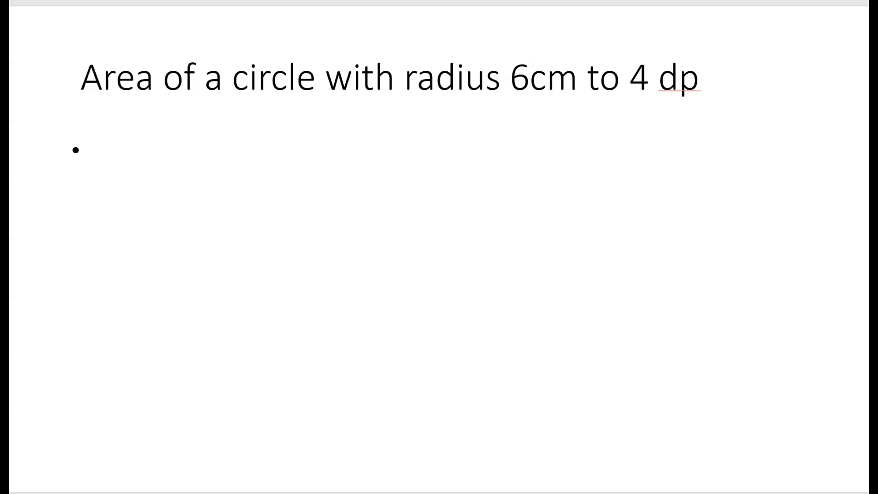
Handwrite the area formula A = πr² on the PowerPoint slide about the 6 cm circle, with working beneath it.
{"action": "mouse_move", "coordinate": [295, 140]}
{"action": "left_mouse_down"}
{"action": "mouse_move", "coordinate": [291, 170]}
{"action": "mouse_move", "coordinate": [307, 169]}
{"action": "mouse_move", "coordinate": [305, 161]}
{"action": "mouse_move", "coordinate": [378, 164]}
{"action": "mouse_move", "coordinate": [424, 141]}
{"action": "left_mouse_up"}
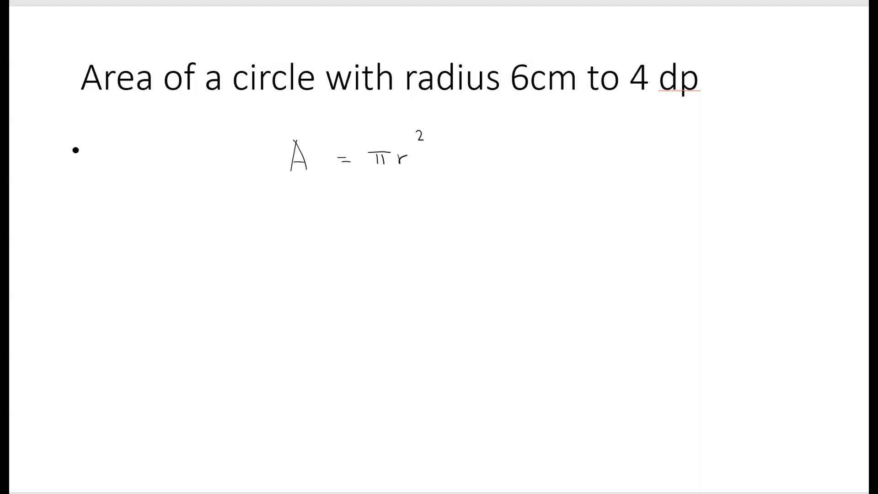
{"action": "mouse_move", "coordinate": [384, 182]}
{"action": "left_mouse_down"}
{"action": "mouse_move", "coordinate": [386, 206]}
{"action": "mouse_move", "coordinate": [394, 190]}
{"action": "left_mouse_up"}
{"action": "left_click_drag", "start_coordinate": [380, 228], "coordinate": [380, 248]}
{"action": "mouse_move", "coordinate": [380, 226]}
{"action": "left_mouse_down"}
{"action": "mouse_move", "coordinate": [381, 235]}
{"action": "mouse_move", "coordinate": [415, 246]}
{"action": "left_mouse_up"}
{"action": "left_click", "coordinate": [395, 229]}
{"action": "left_click", "coordinate": [397, 243]}
{"action": "left_click_drag", "start_coordinate": [440, 213], "coordinate": [438, 251]}
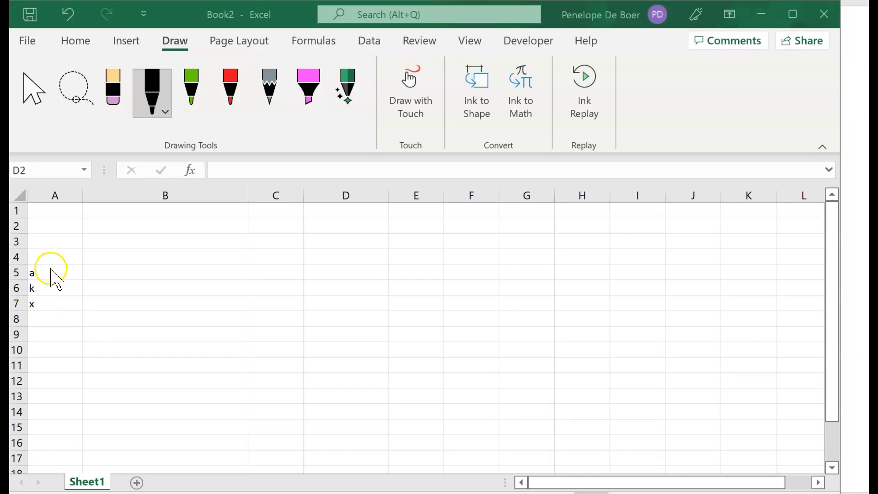
Back in the Excel sheet, clear the labels a, k and x from cells A5 to A7.
{"action": "left_click", "coordinate": [53, 272]}
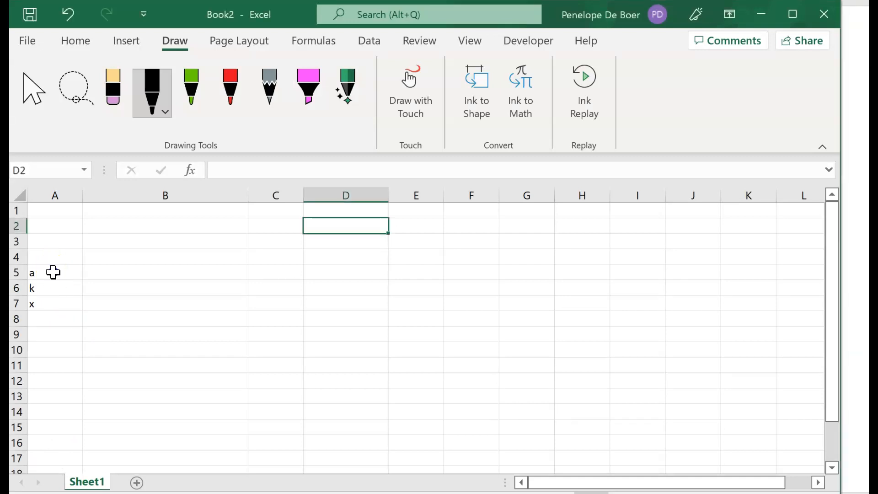
{"action": "left_click", "coordinate": [53, 273]}
{"action": "key", "text": "Delete"}
{"action": "left_click", "coordinate": [40, 293]}
{"action": "key", "text": "Delete"}
{"action": "left_click", "coordinate": [43, 303]}
{"action": "key", "text": "Delete"}
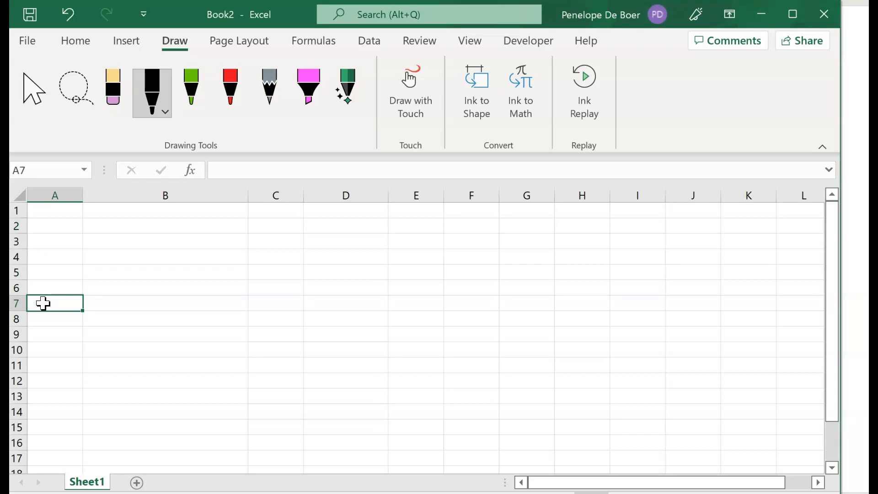
Enter the headings radius in A1 and area in B1, with the formula note pi*r^2 in B2.
{"action": "left_click", "coordinate": [59, 211]}
{"action": "type", "text": "radius"}
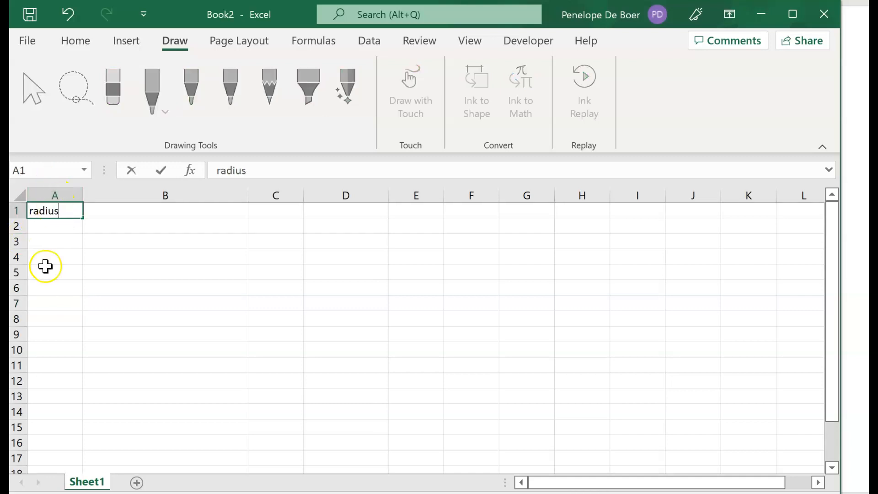
{"action": "left_click", "coordinate": [145, 213]}
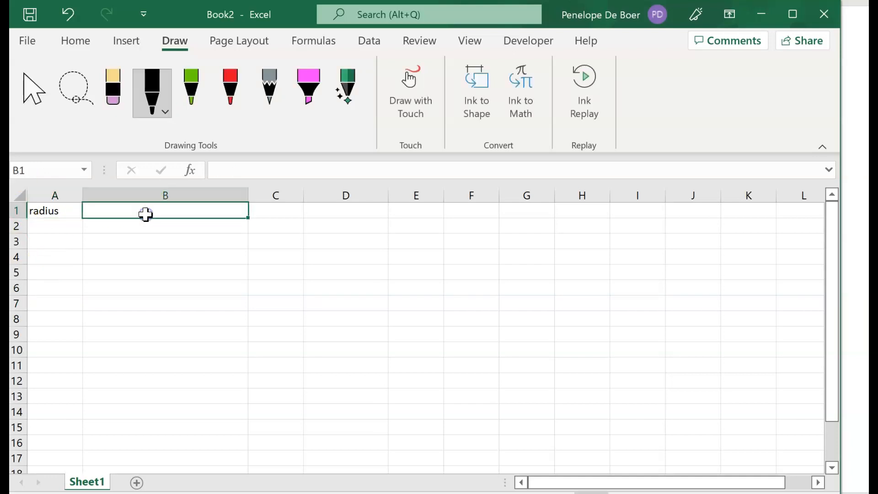
{"action": "type", "text": "area"}
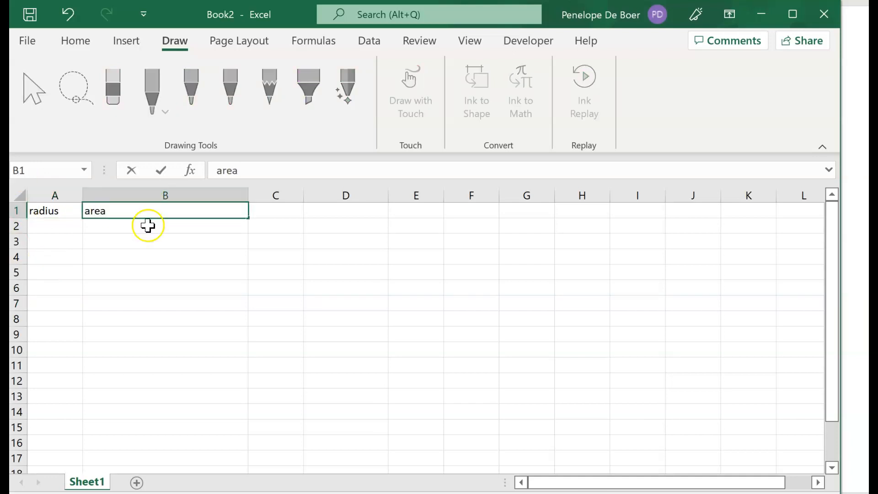
{"action": "left_click", "coordinate": [146, 226]}
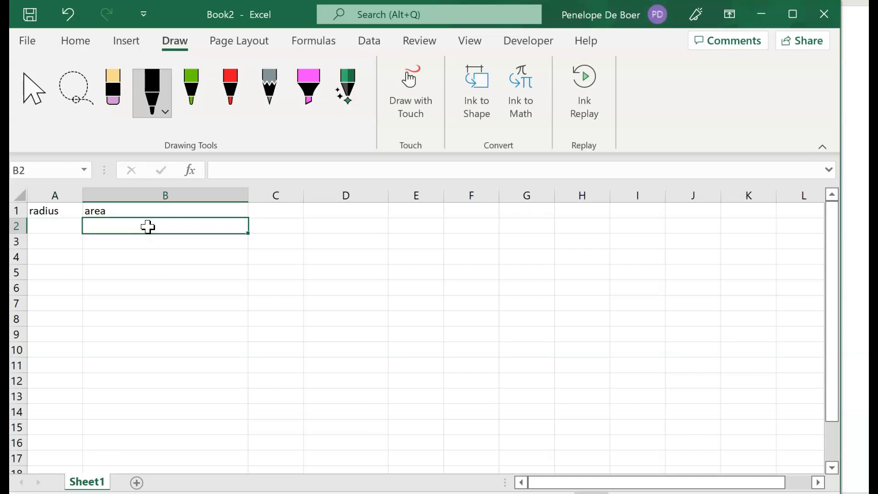
{"action": "type", "text": "pi*r^2"}
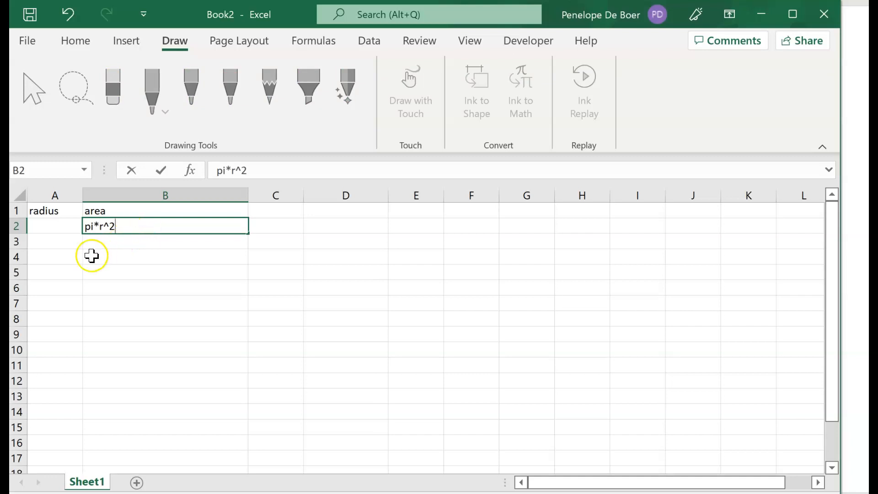
Enter the radius 6 in cell A3 as a plain number without a unit.
{"action": "left_click", "coordinate": [69, 246]}
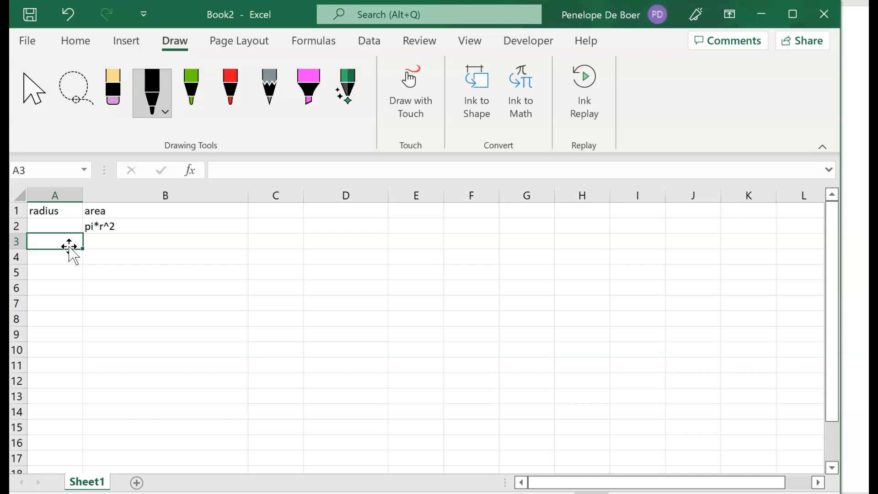
{"action": "type", "text": "6"}
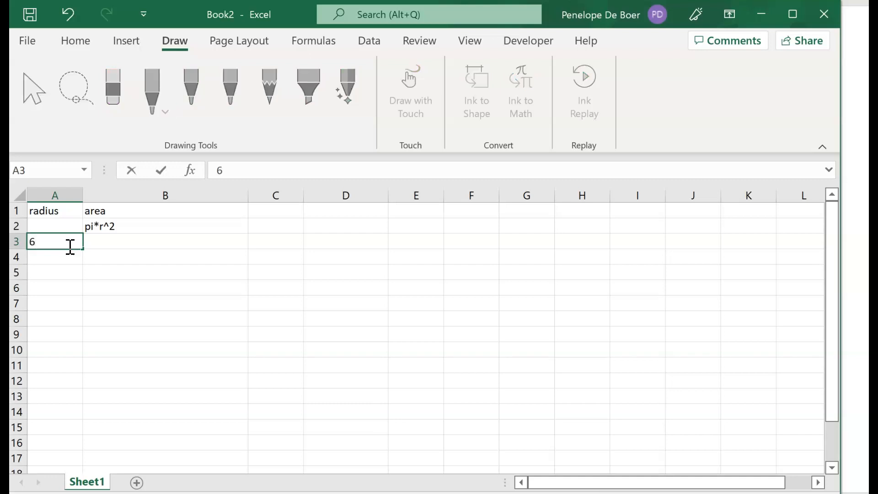
{"action": "type", "text": "cm"}
{"action": "key", "text": "BackSpace"}
{"action": "key", "text": "BackSpace"}
{"action": "left_click", "coordinate": [120, 244]}
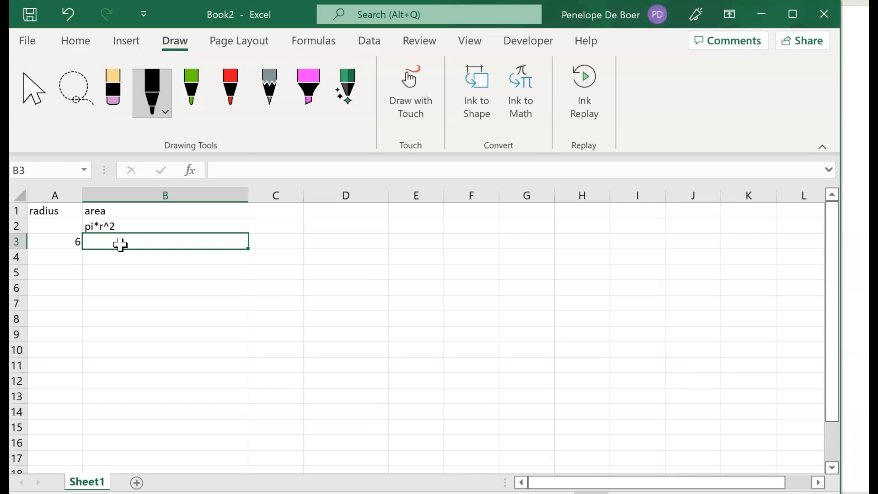
In cell B3, calculate the circle's area with the formula =PI()*A3^2, referencing the radius cell.
{"action": "type", "text": "="}
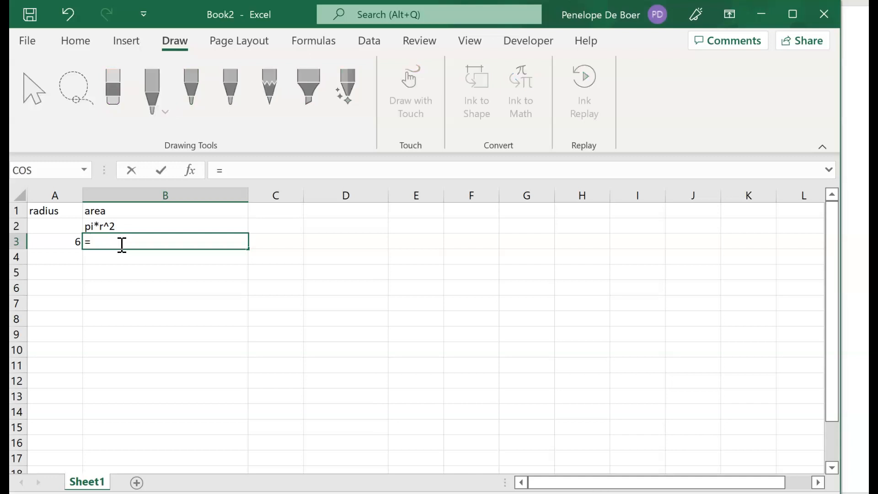
{"action": "type", "text": "pi"}
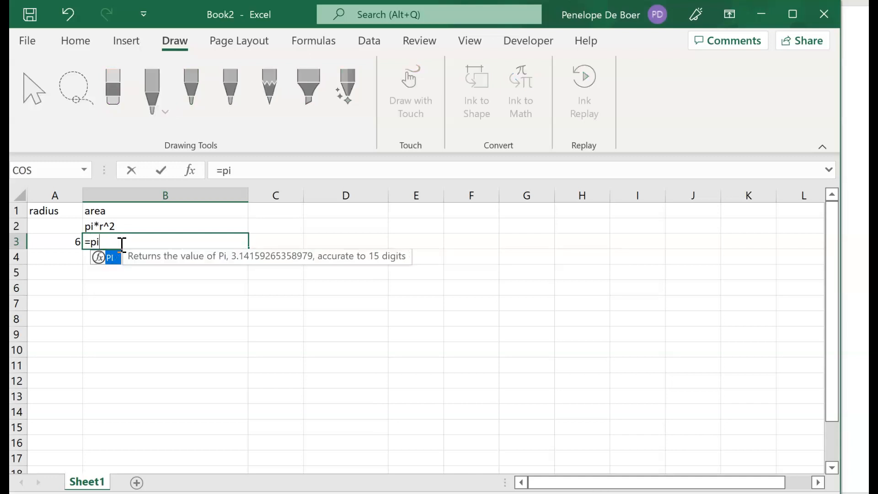
{"action": "type", "text": "()"}
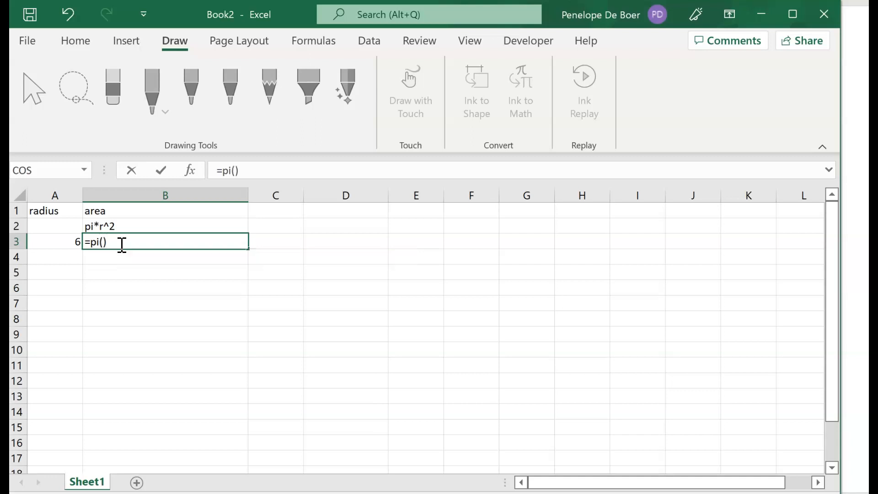
{"action": "type", "text": "*"}
{"action": "left_click", "coordinate": [61, 242]}
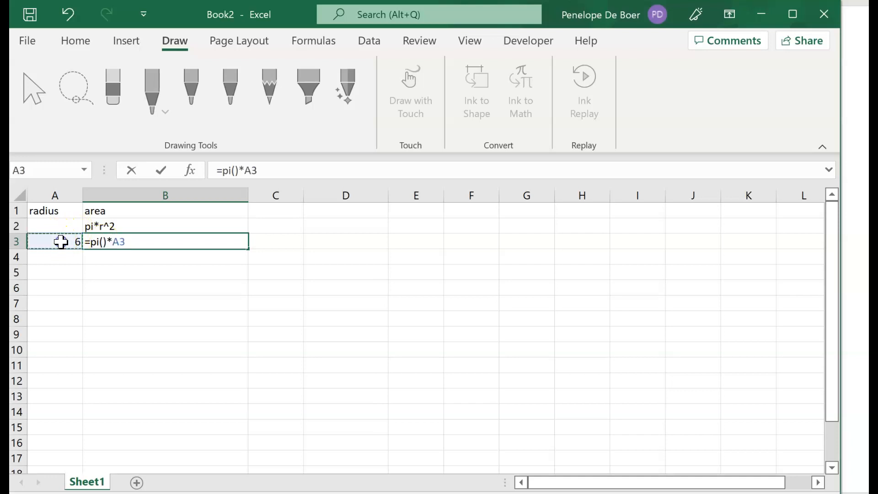
{"action": "type", "text": "^2"}
{"action": "key", "text": "Return"}
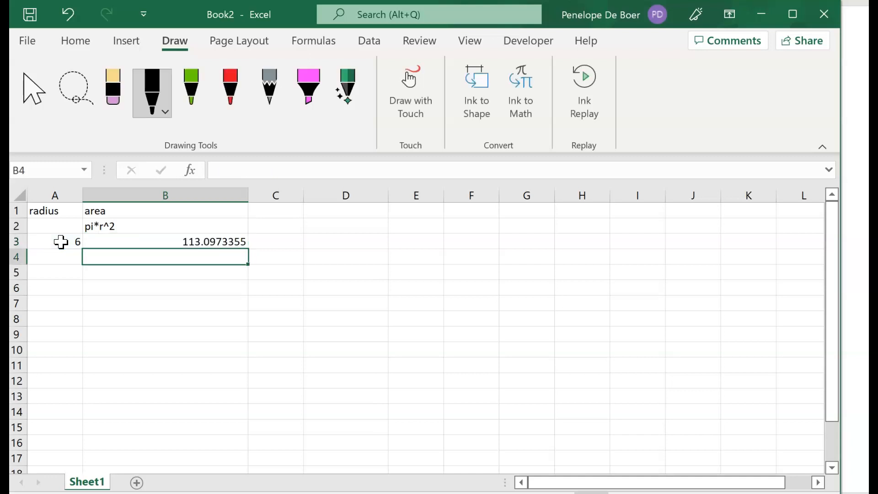
Select the area formula in B3 and make column B slightly narrower.
{"action": "left_click", "coordinate": [124, 238]}
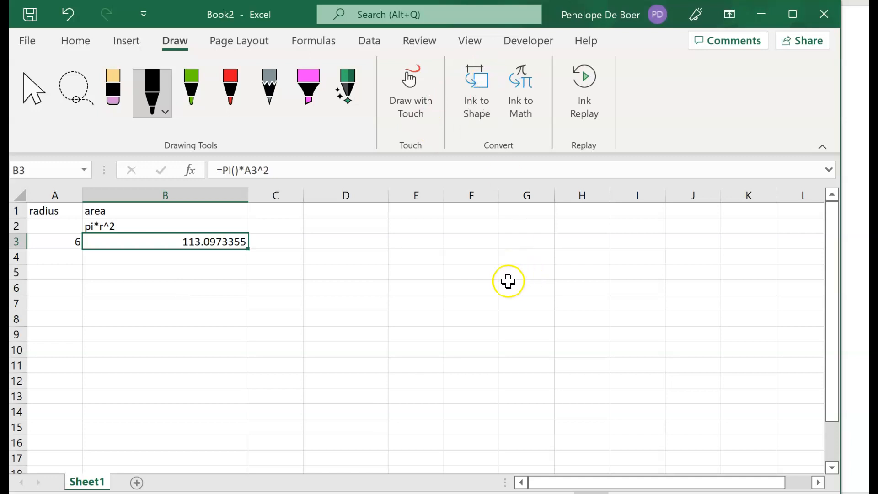
{"action": "left_click_drag", "start_coordinate": [249, 195], "coordinate": [234, 198]}
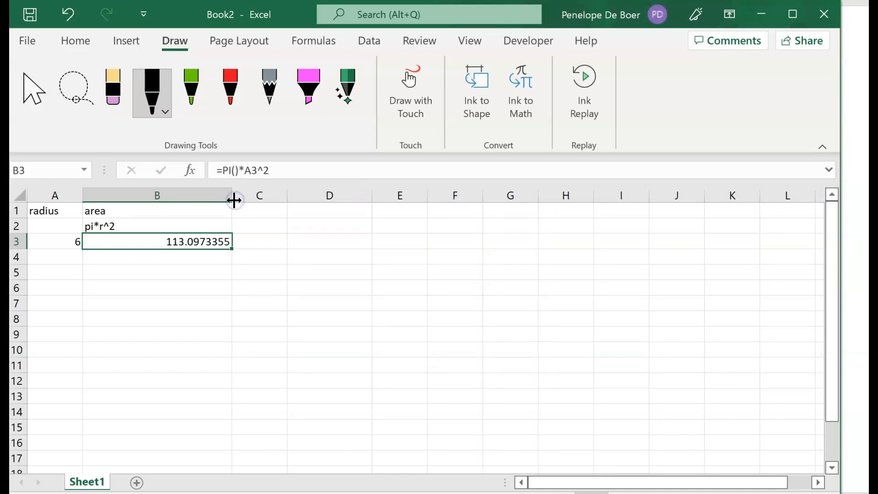